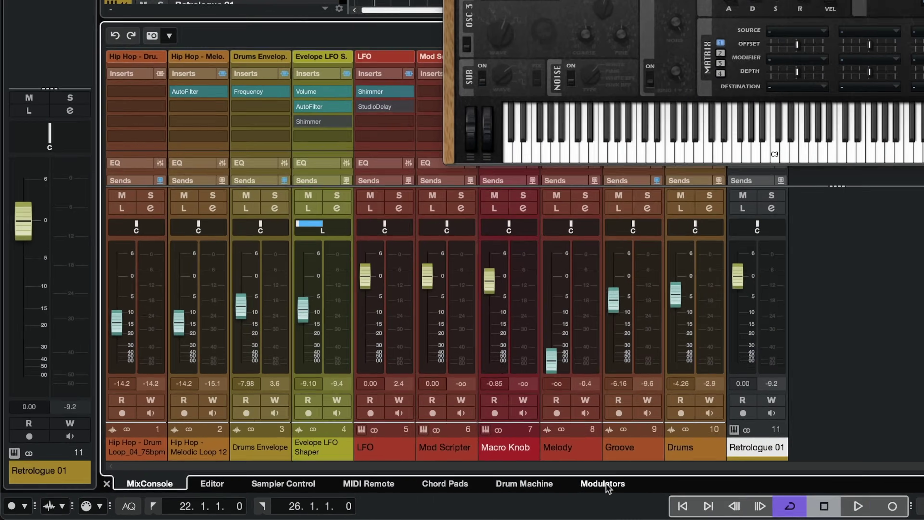
# Show the Add Modulator panel for Retrologue 01 in the lower zone's Modulators tab.
pyautogui.click(319, 500)
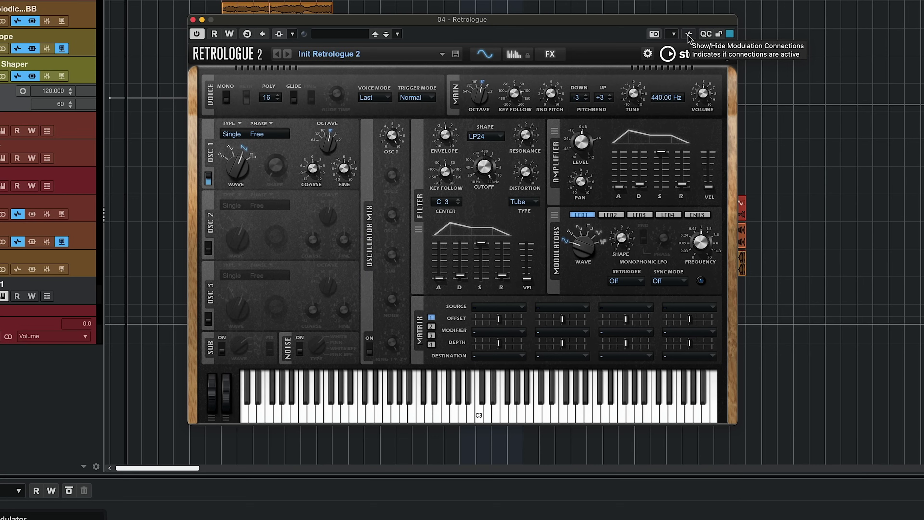
# Route an LFO to Retrologue's Filter Cutoff, free-running at 2.14 Hz, and deepen its modulation.
pyautogui.click(689, 37)
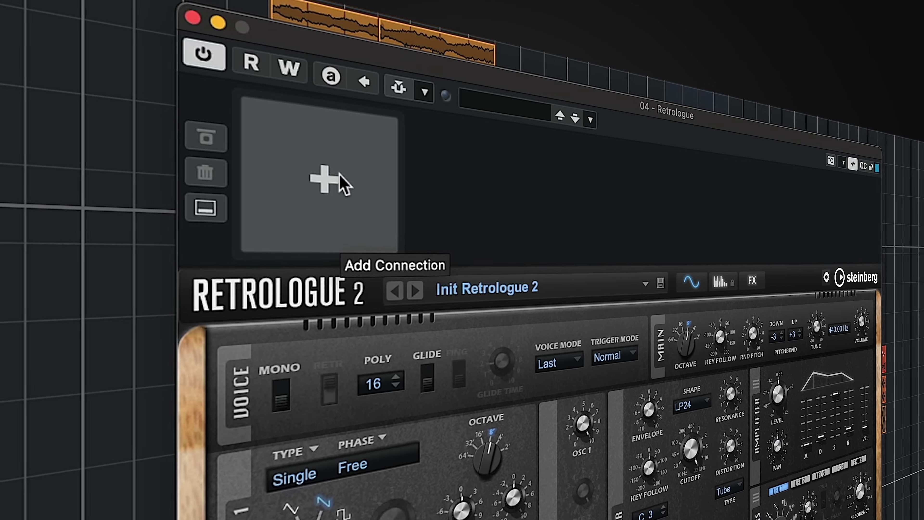
pyautogui.click(342, 184)
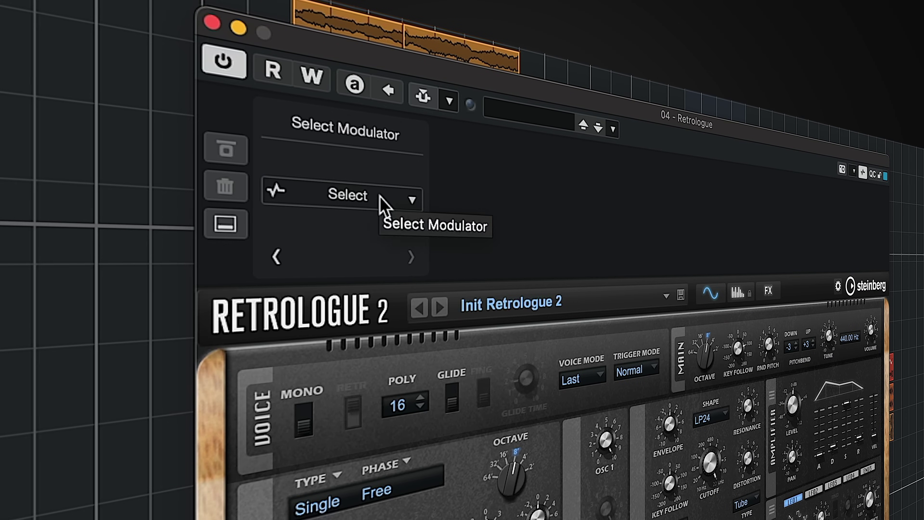
pyautogui.click(382, 204)
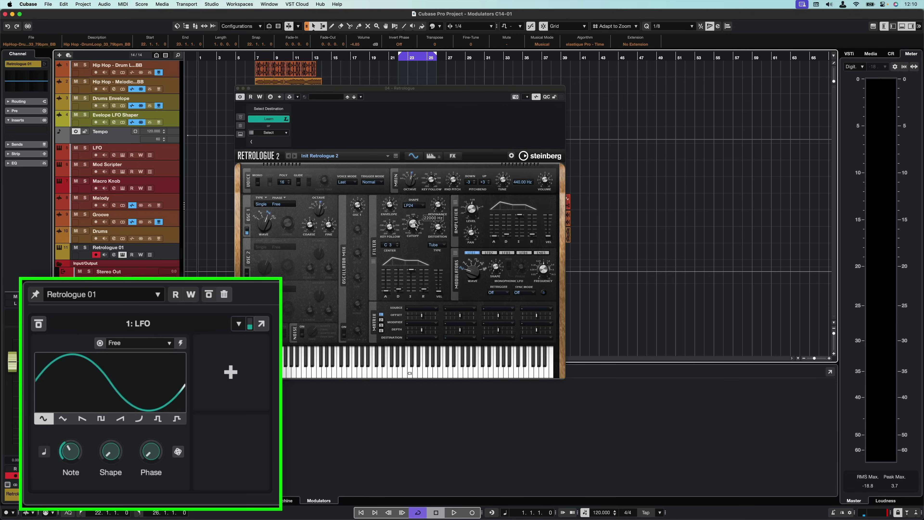
pyautogui.click(413, 224)
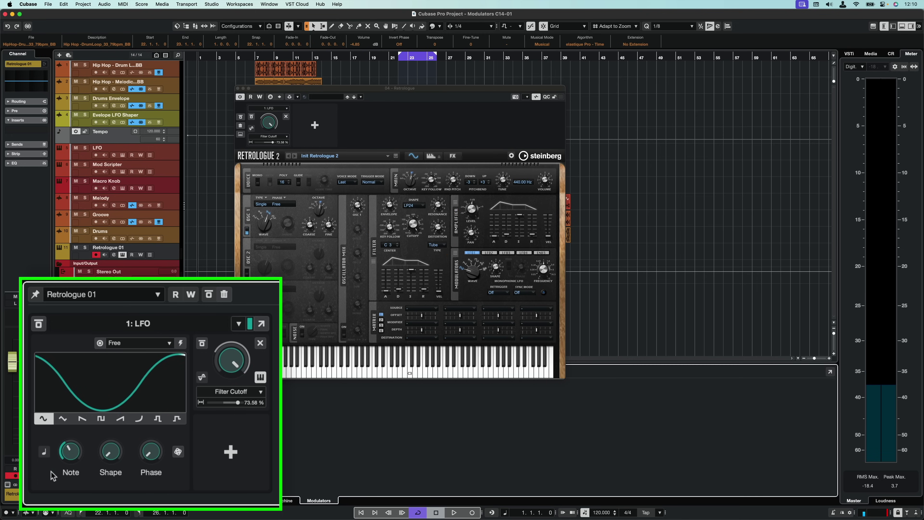
pyautogui.click(72, 456)
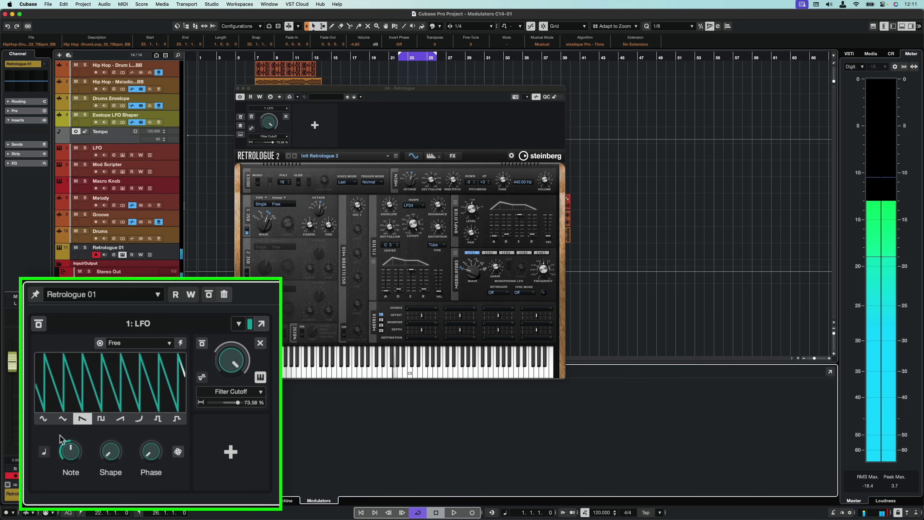
pyautogui.click(46, 453)
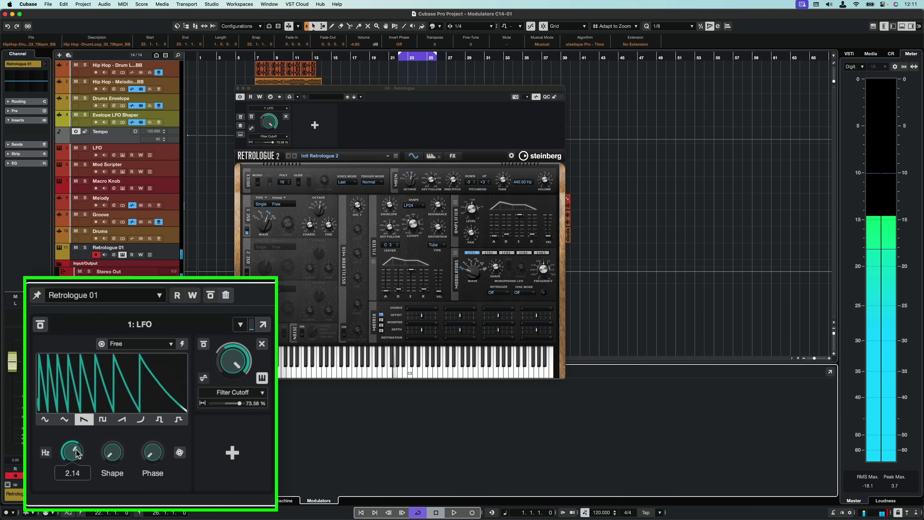
pyautogui.moveTo(239, 403); pyautogui.dragTo(242, 410)
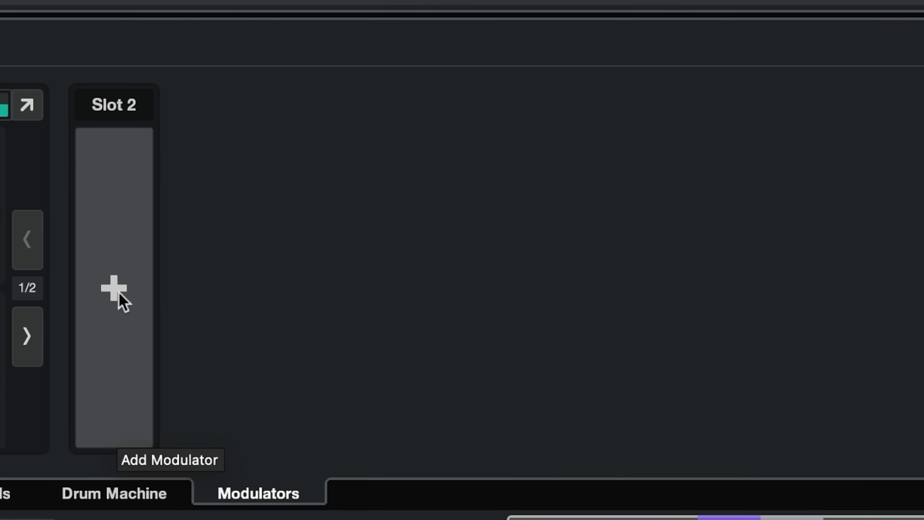
# Load a Shaper into Slot 2 and shape its curve into an exponential rising ramp.
pyautogui.click(120, 295)
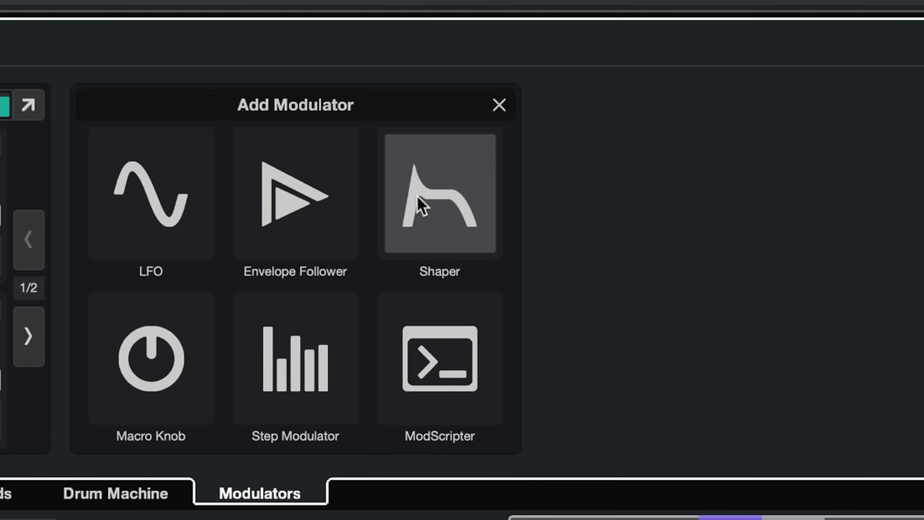
pyautogui.click(424, 206)
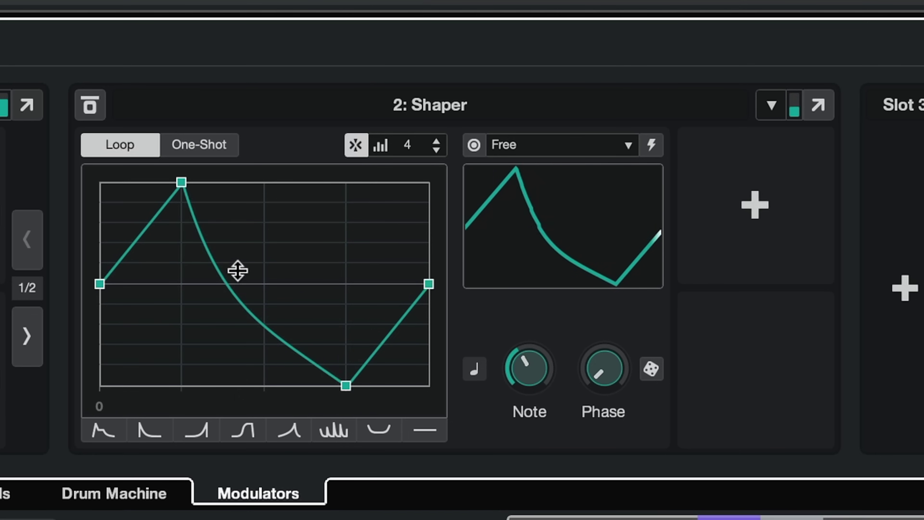
pyautogui.moveTo(267, 248); pyautogui.dragTo(213, 228)
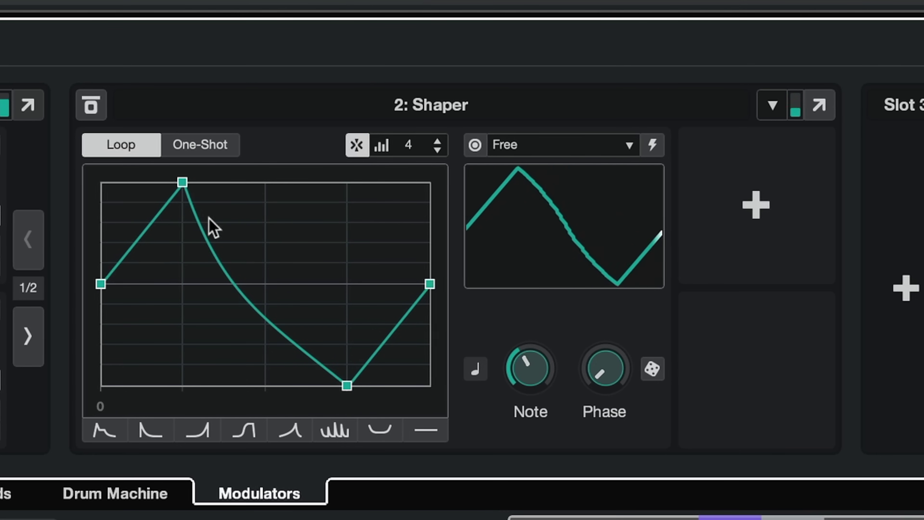
pyautogui.click(223, 274)
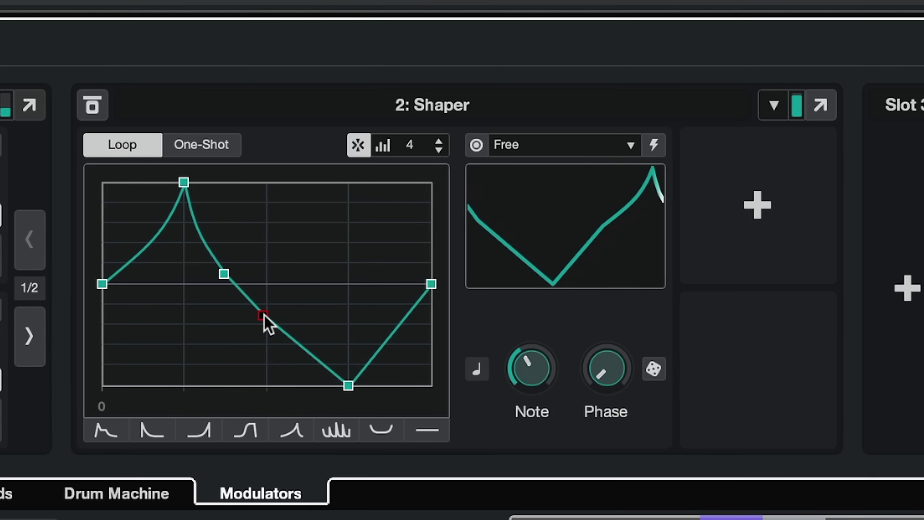
pyautogui.click(299, 431)
pyautogui.click(280, 432)
pyautogui.click(251, 430)
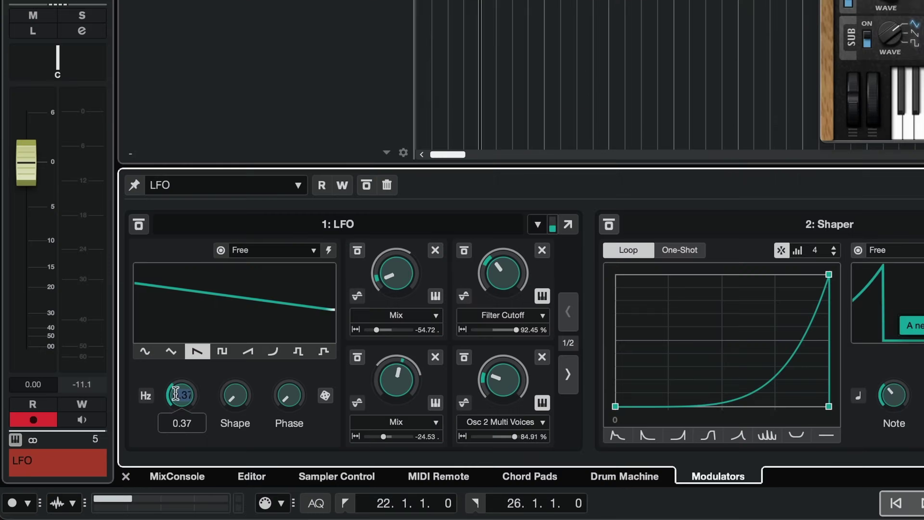
# Slow the LFO rate to 0.34 Hz and open the Shaper's Free retrigger-mode menu.
pyautogui.moveTo(83, 457); pyautogui.dragTo(108, 459)
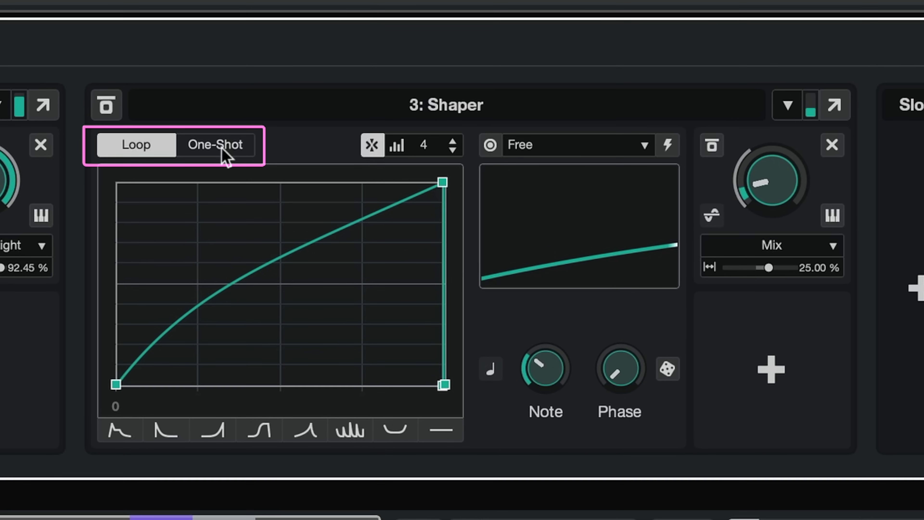
pyautogui.click(592, 145)
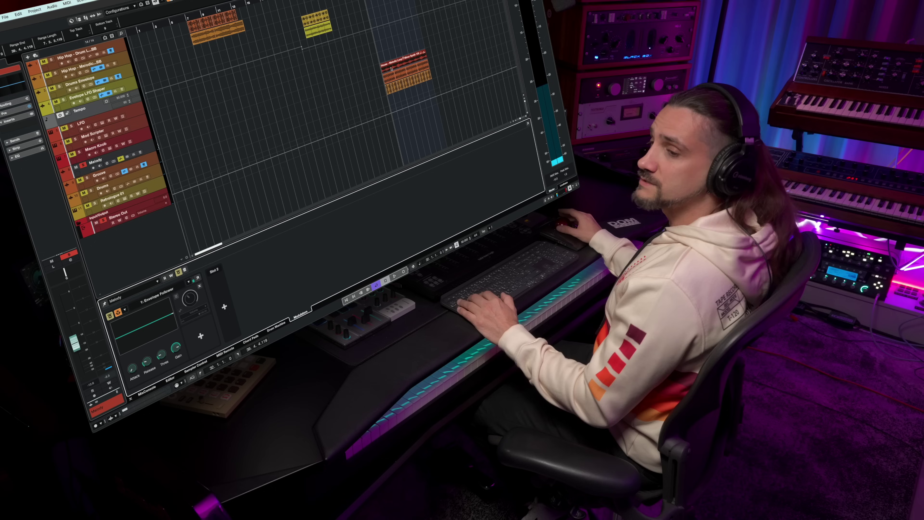
# Start playback to hear the Melody track's Envelope Follower modulating Volume.
pyautogui.press('space')
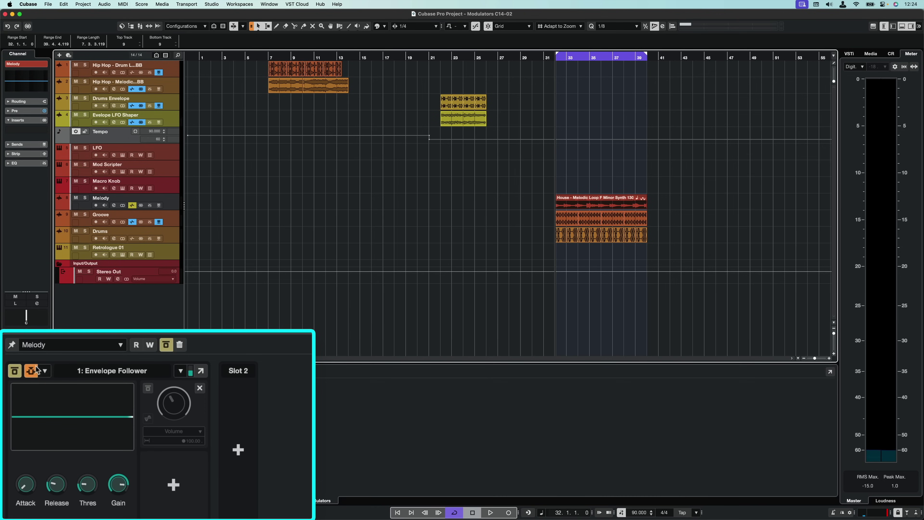
# Toggle the Envelope Follower, check its side-chain input, then play the Groove track from bar 32.
pyautogui.click(15, 370)
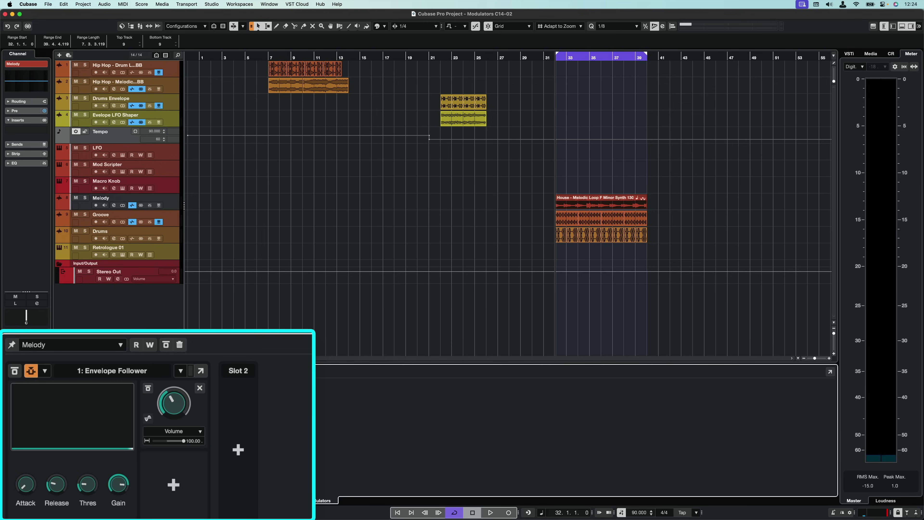
pyautogui.click(44, 370)
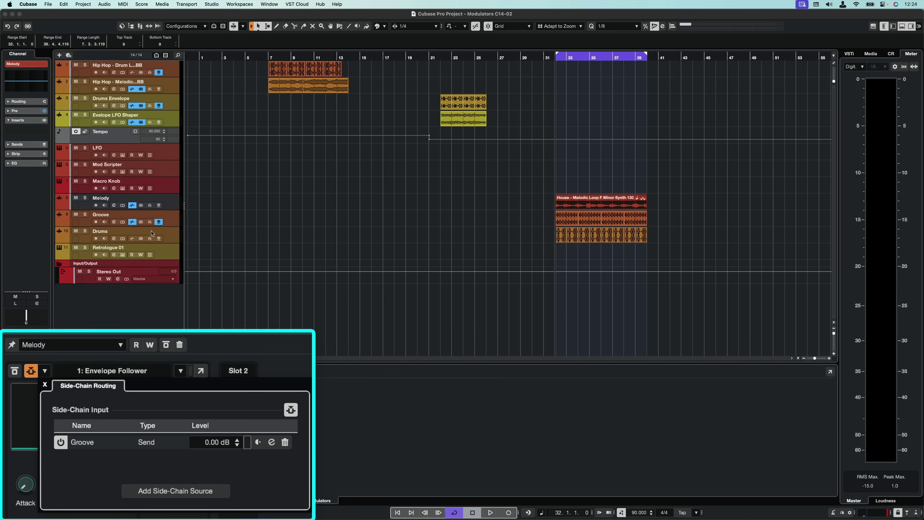
pyautogui.click(172, 216)
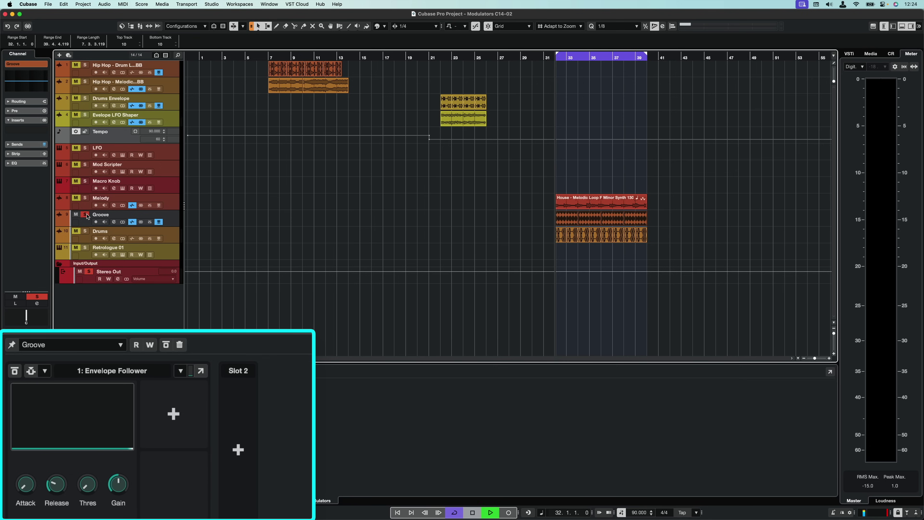
pyautogui.press('space')
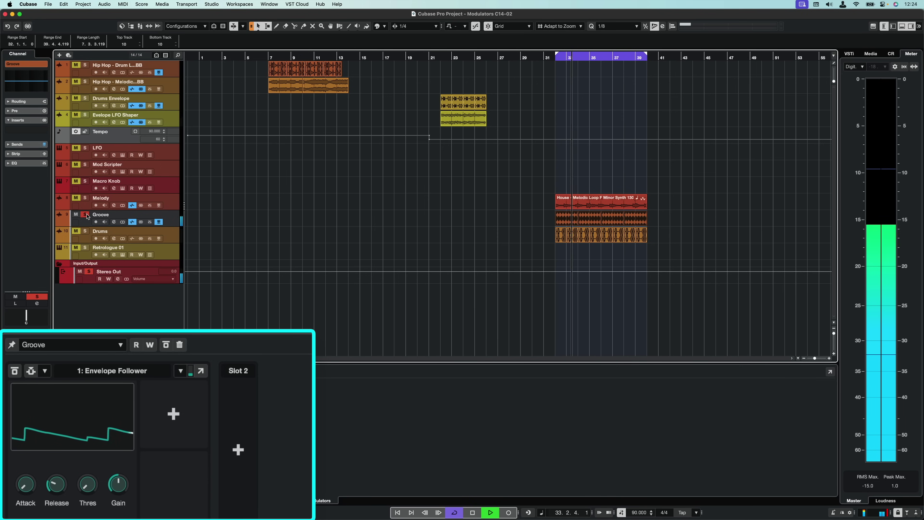
# Return to the Melody track's modulators, stop playback, unsolo Groove and turn off Listen.
pyautogui.click(86, 215)
pyautogui.press('space')
pyautogui.press('Up')
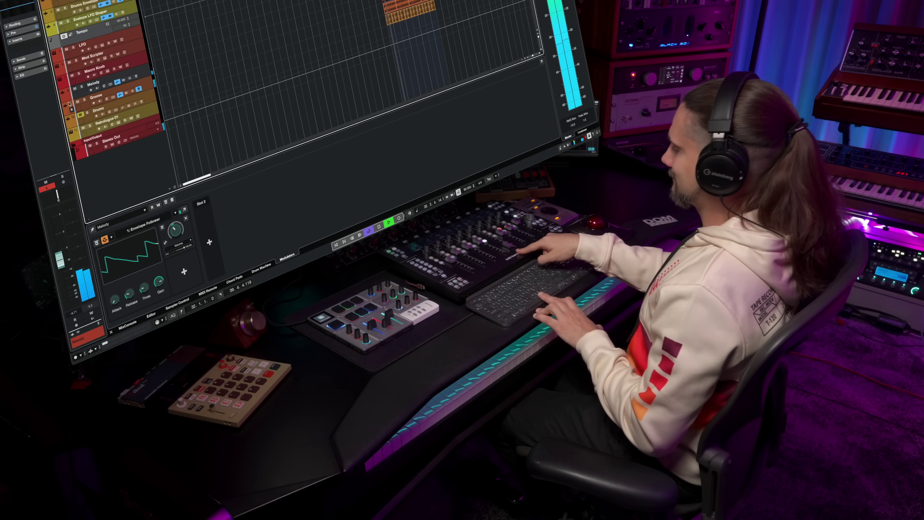
pyautogui.click(46, 189)
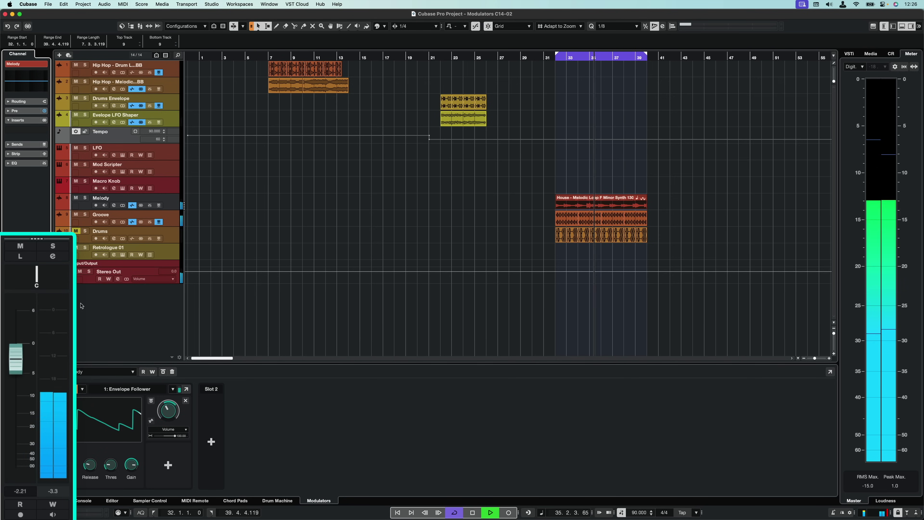
# Play from bar 32 while raising the Melody Envelope Follower's Release from 22.0 to 34.0.
pyautogui.press('space')
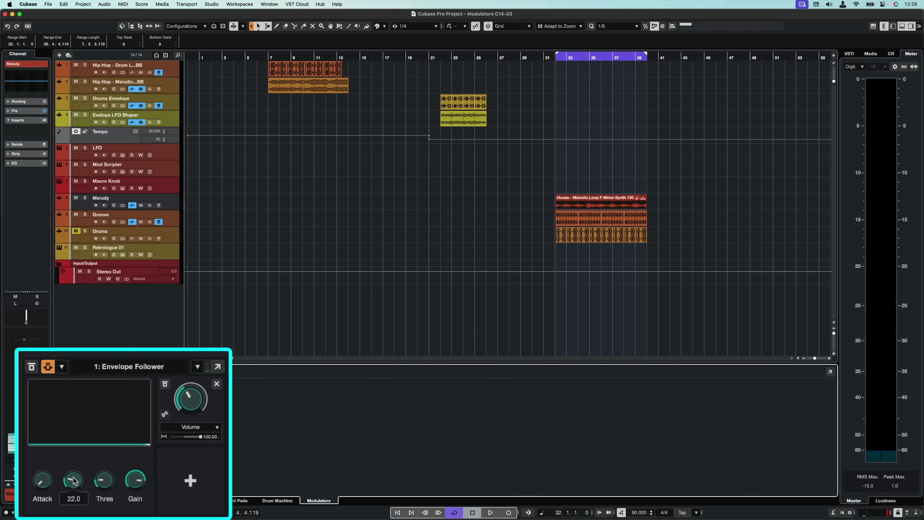
pyautogui.press('space')
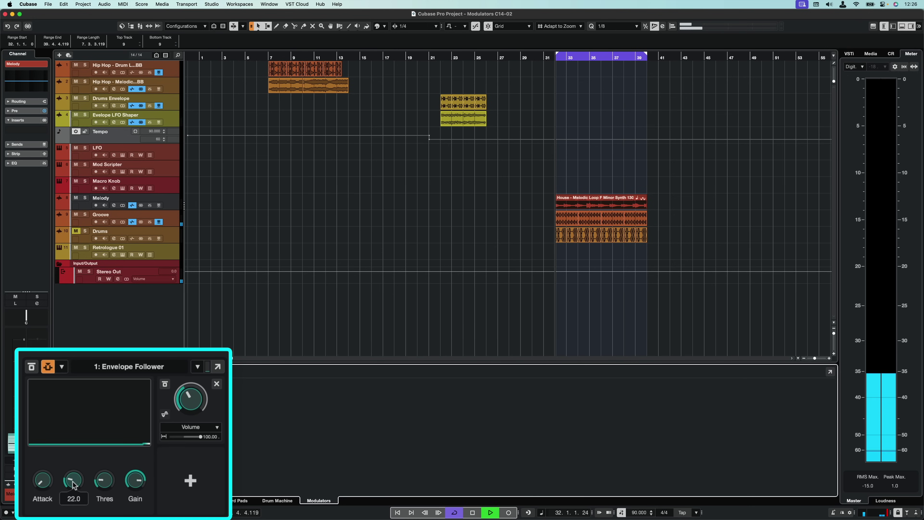
pyautogui.moveTo(73, 484)
pyautogui.mouseDown()
pyautogui.moveTo(74, 475)
pyautogui.moveTo(75, 488)
pyautogui.mouseUp()
pyautogui.press('space')
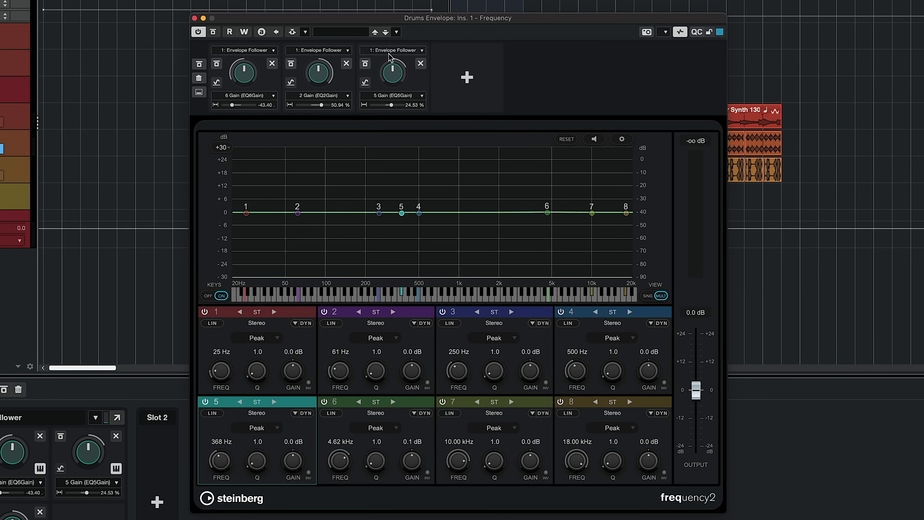
# Bypass the 6 Gain modulation slot in the drums EQ's Frequency window.
pyautogui.moveTo(249, 107)
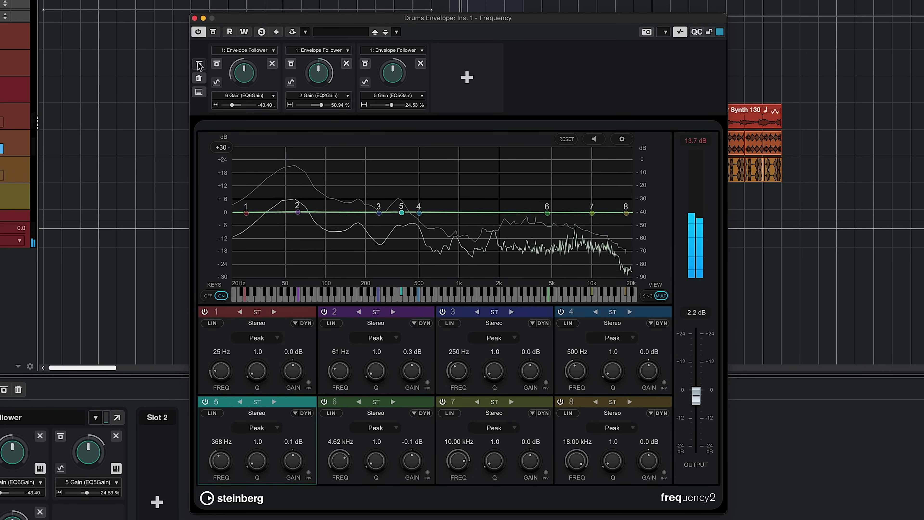
pyautogui.click(200, 64)
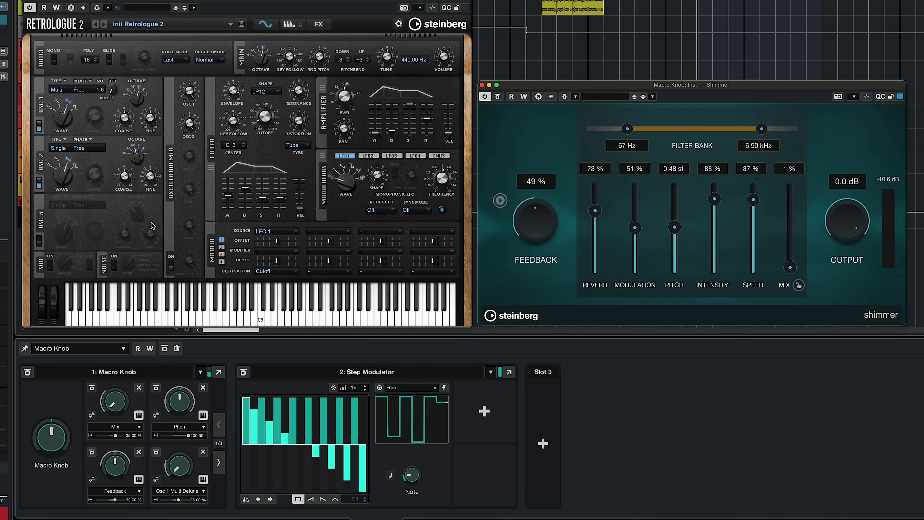
# Page the Macro Knob's assignments from page 1/3 to page 3/3.
pyautogui.click(218, 462)
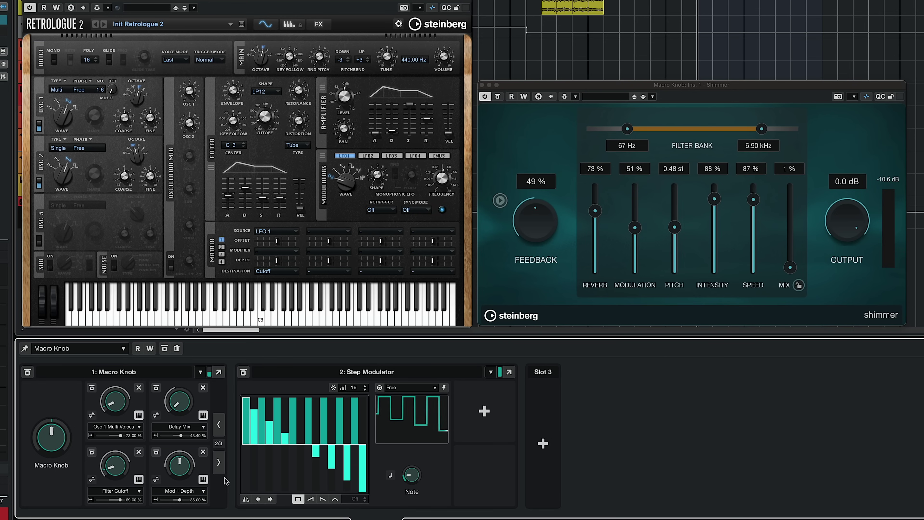
pyautogui.click(219, 433)
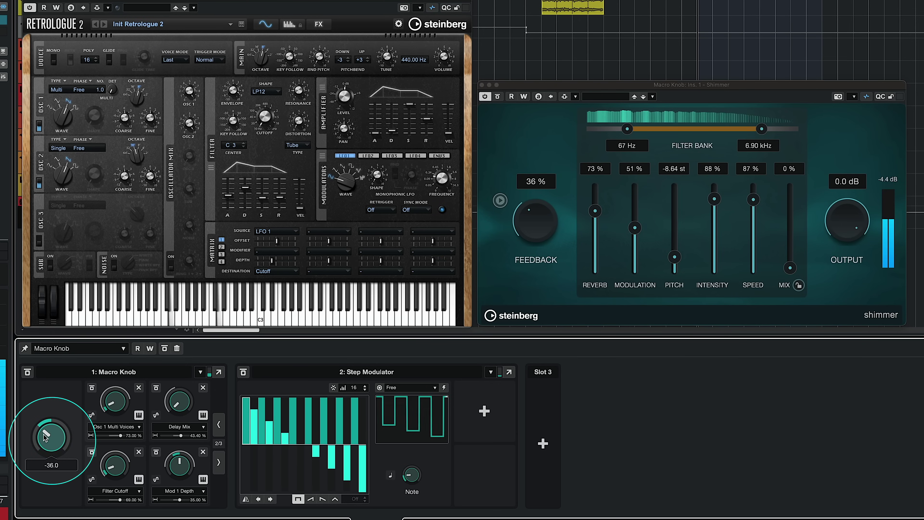
# Sweep the Macro Knob up and back to 0.0 while Shimmer's Feedback and Pitch follow.
pyautogui.moveTo(45, 435); pyautogui.dragTo(46, 432)
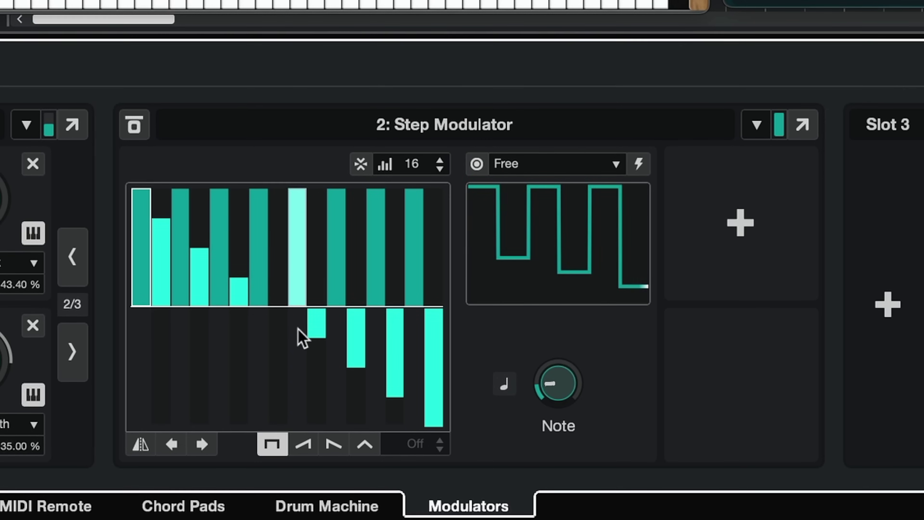
# Try ramp, ramp-down and triangle step shapes, settle on triangle, and set Macro Knob depth near 50%.
pyautogui.moveTo(561, 392)
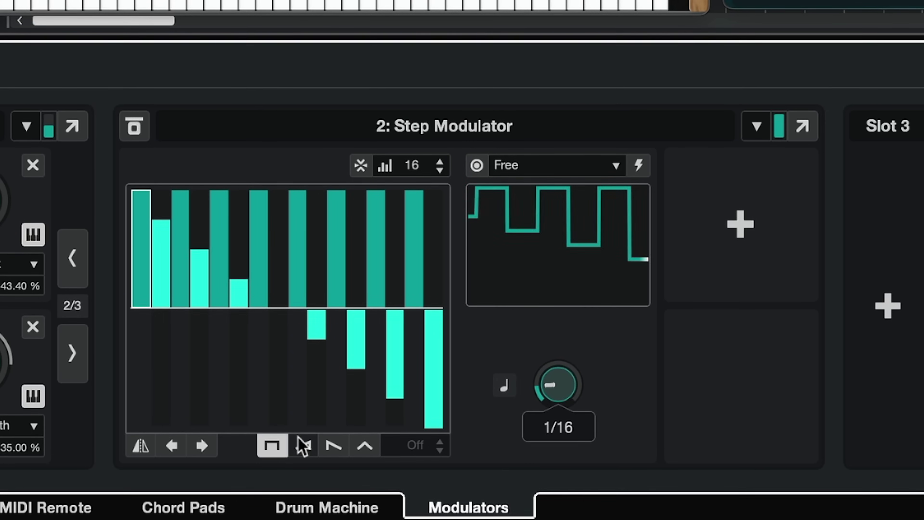
pyautogui.click(303, 445)
pyautogui.click(333, 446)
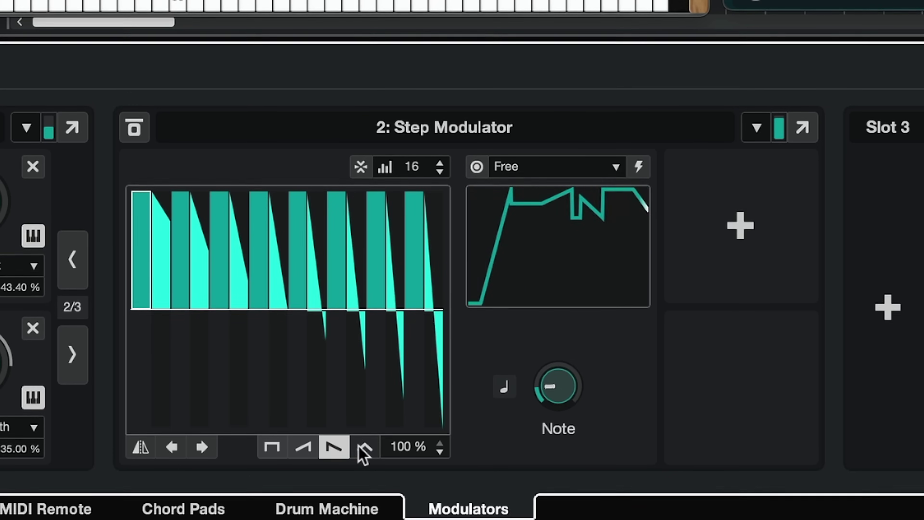
pyautogui.click(364, 446)
pyautogui.click(272, 447)
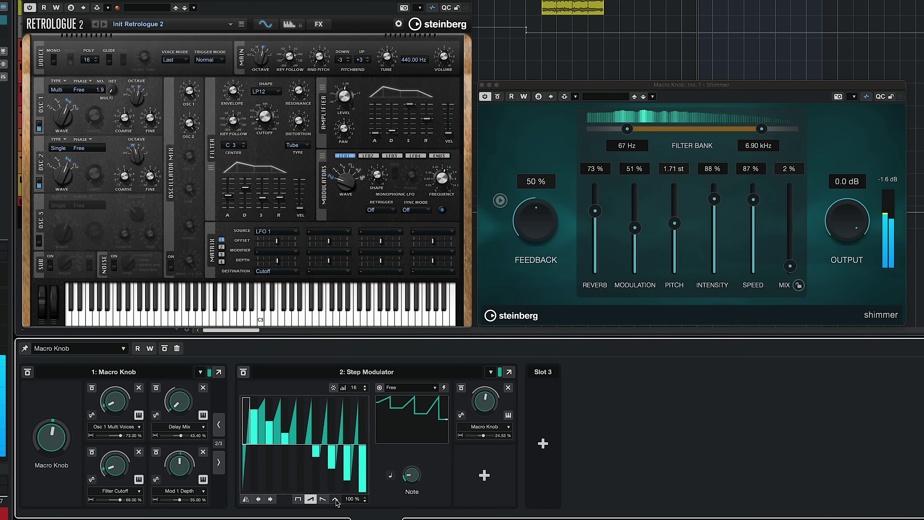
pyautogui.click(336, 499)
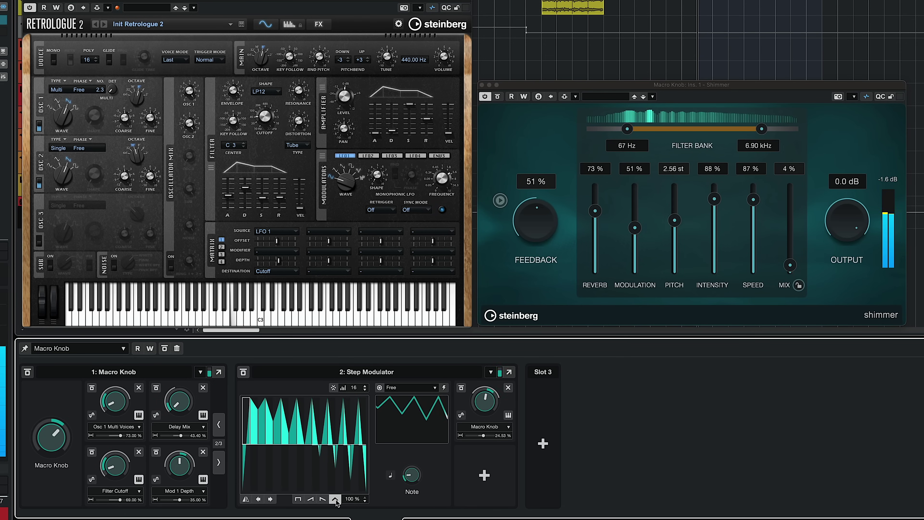
pyautogui.moveTo(483, 437); pyautogui.dragTo(487, 438)
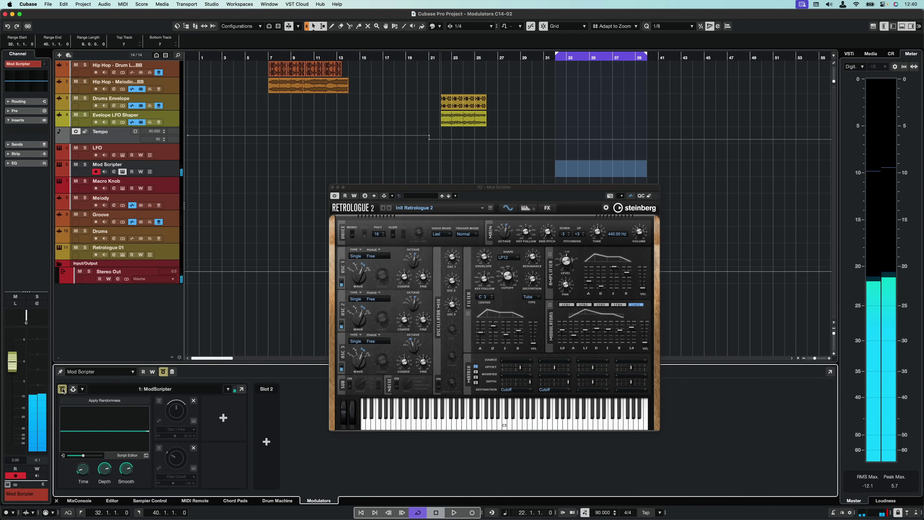
# Switch on the ModScripter's Apply Randomness modulator driving Retrologue's Osc 1 Fine and Filter Cutoff.
pyautogui.click(62, 389)
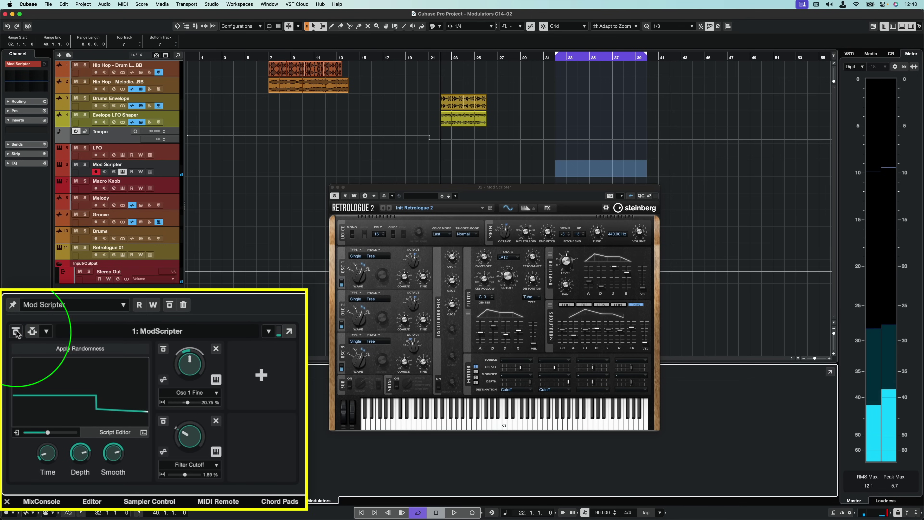